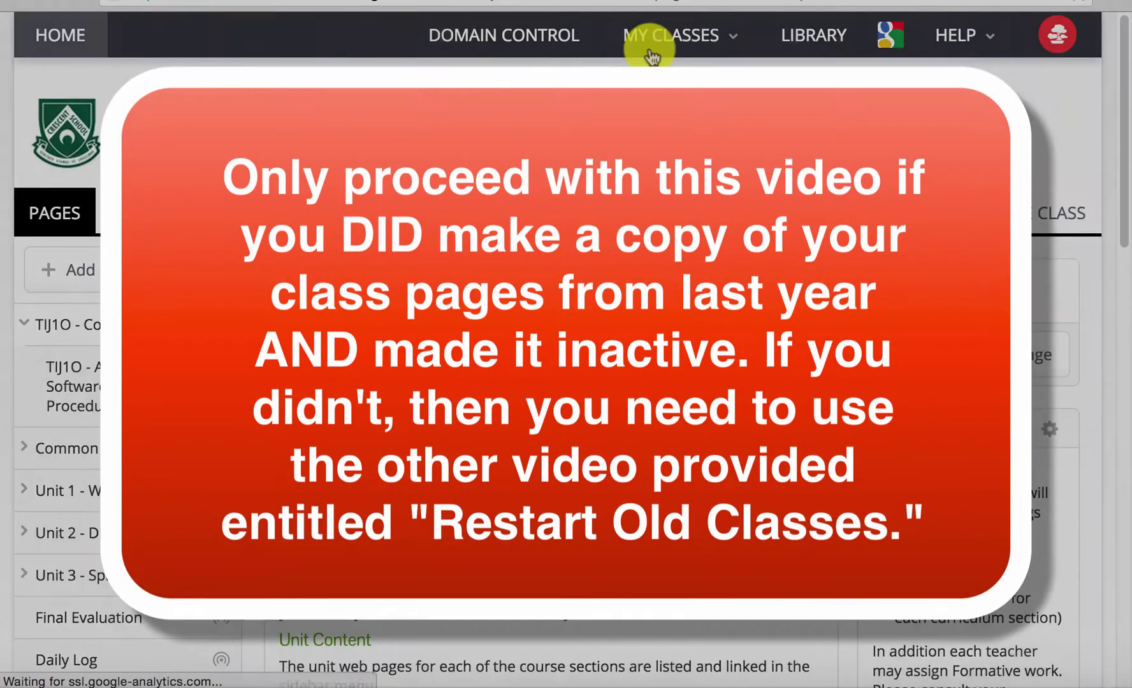
pyautogui.click(652, 56)
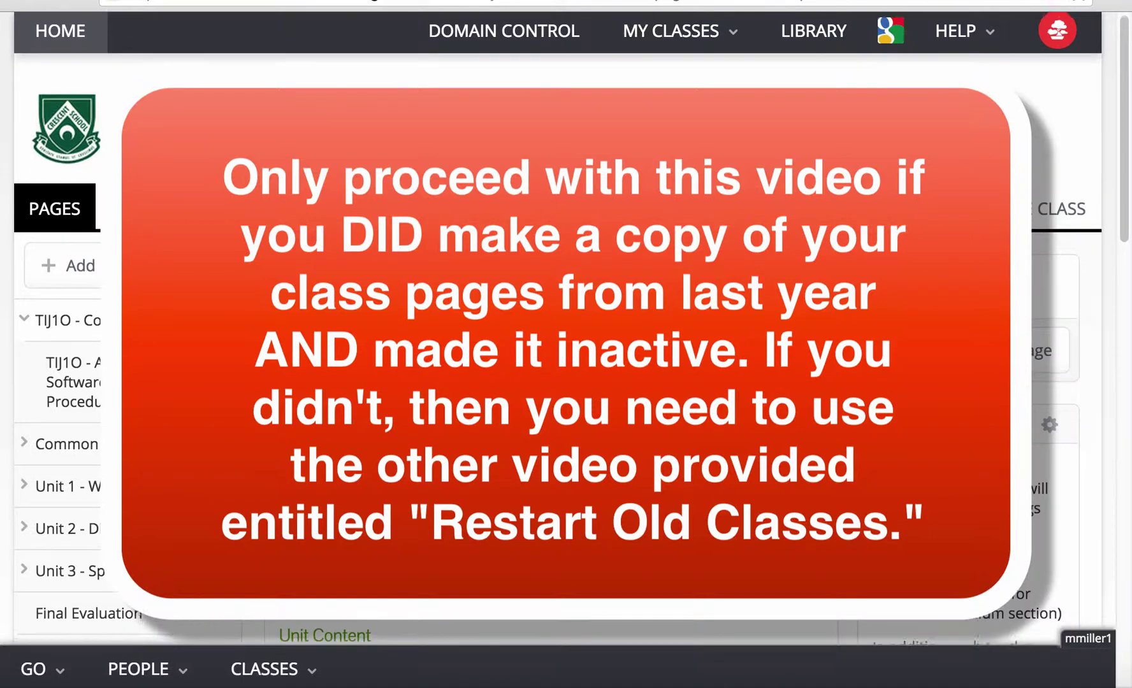
pyautogui.scroll(-3, 566, 344)
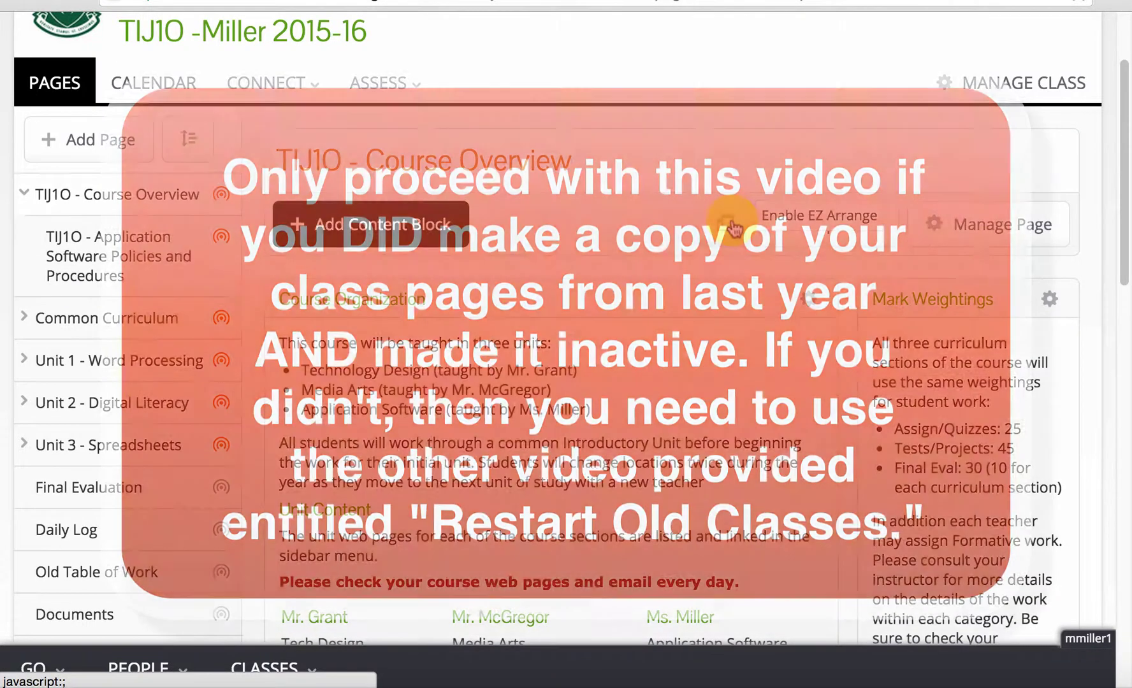
pyautogui.scroll(3, 731, 219)
pyautogui.scroll(-1, 731, 219)
pyautogui.scroll(-2, 731, 219)
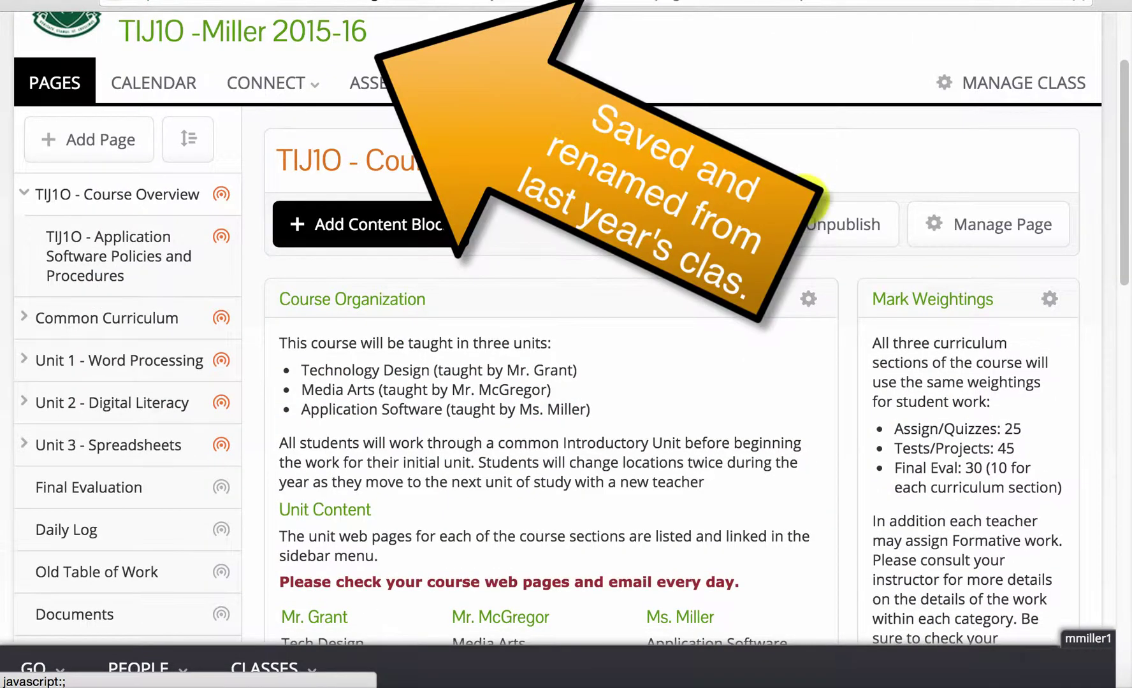
# - Open the TIJ1O class roster for editing and create sections for the class
pyautogui.click(982, 92)
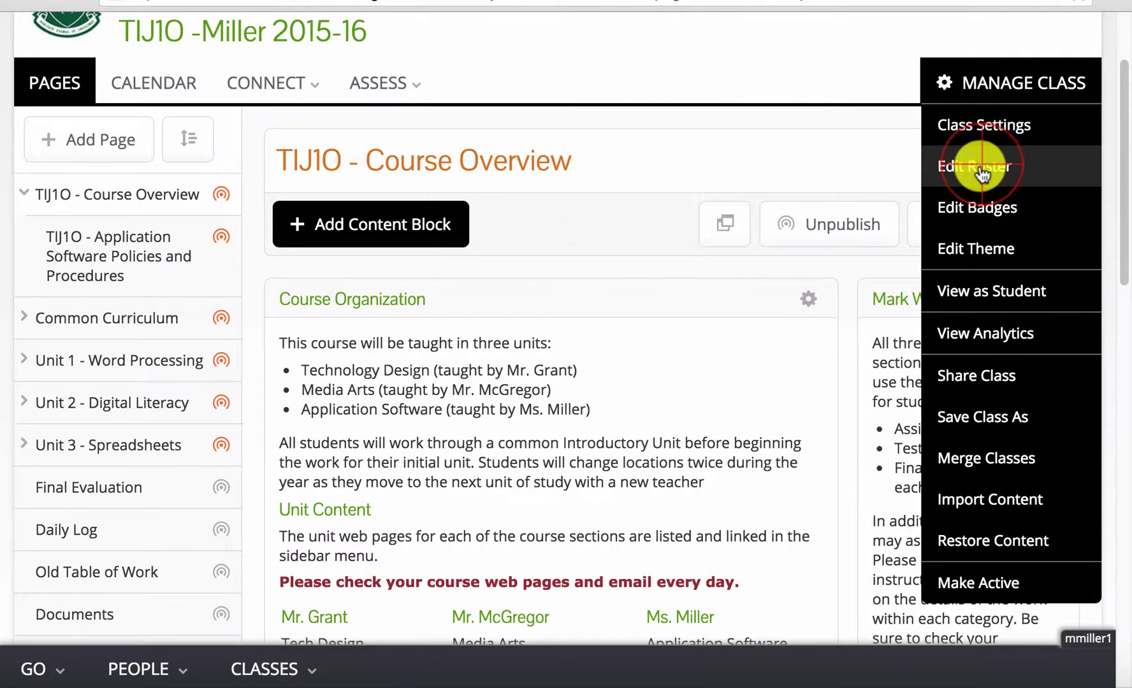
pyautogui.click(981, 167)
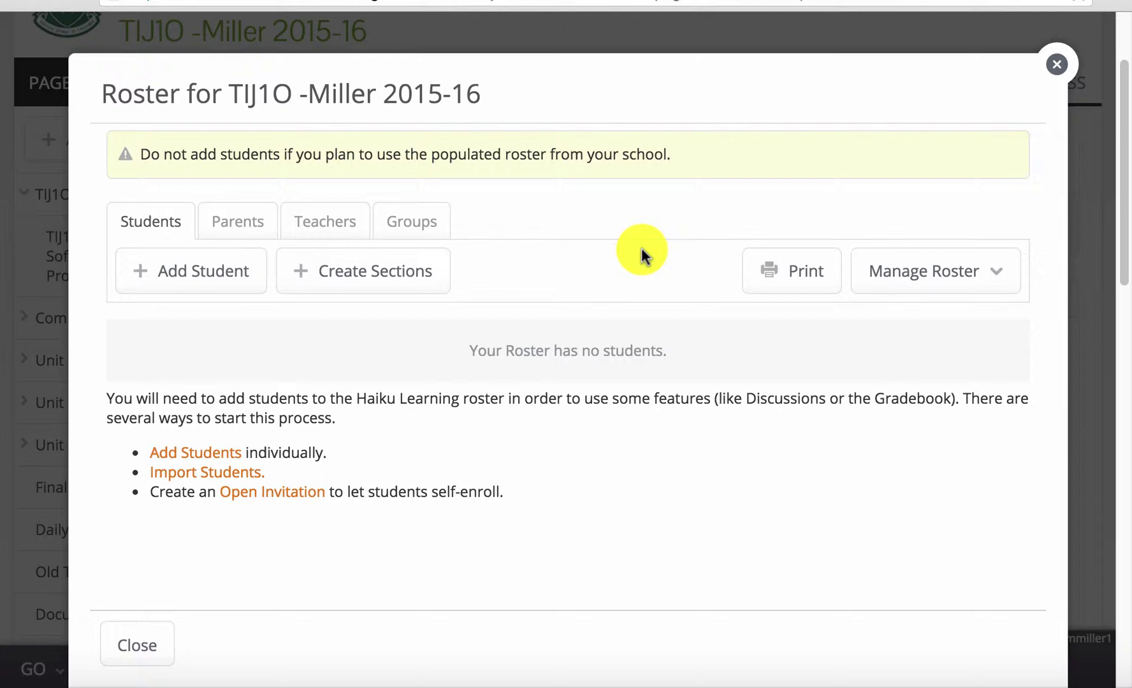
pyautogui.click(362, 279)
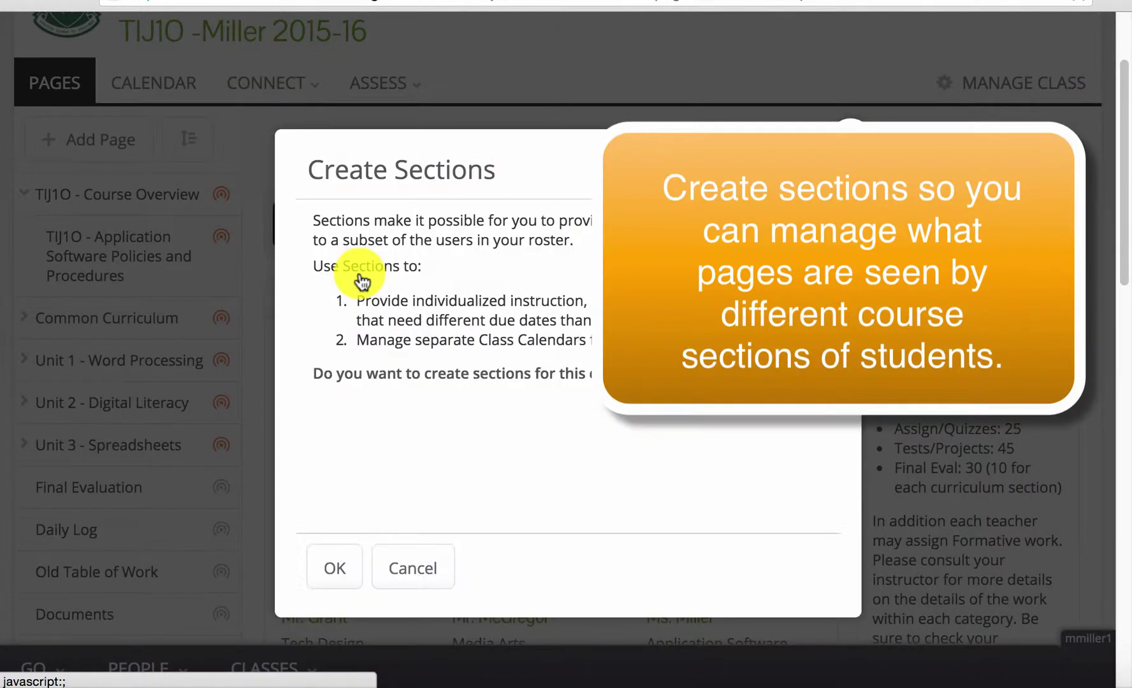
pyautogui.click(335, 567)
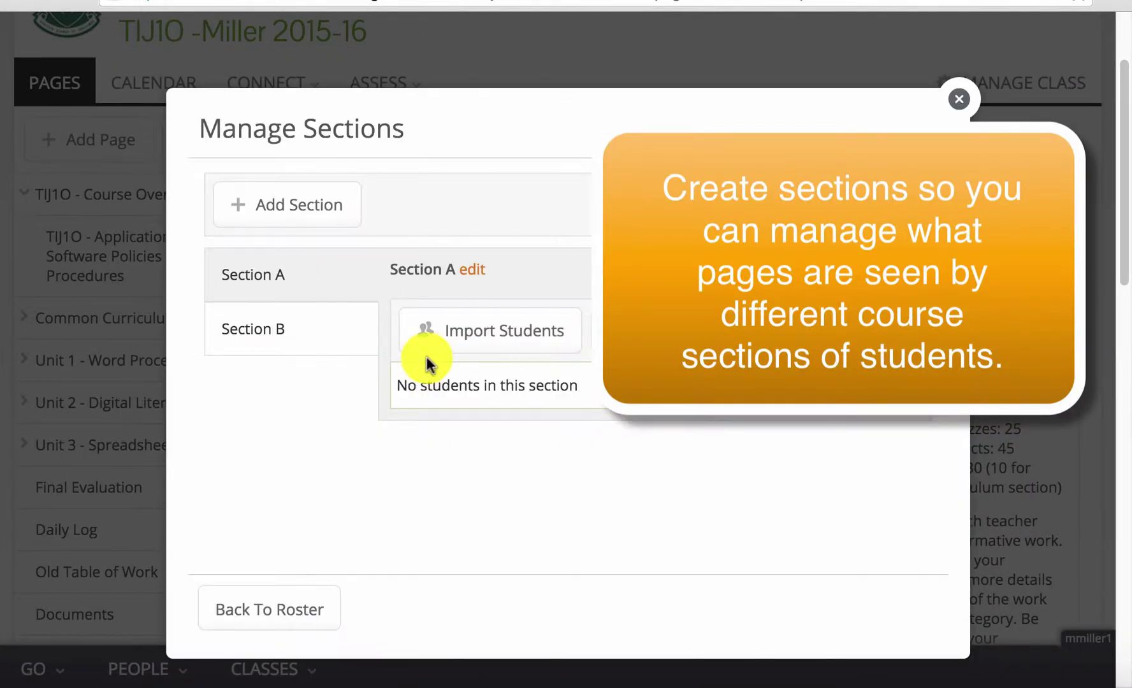
# - Rename Section A of the class as Section 1
pyautogui.click(470, 266)
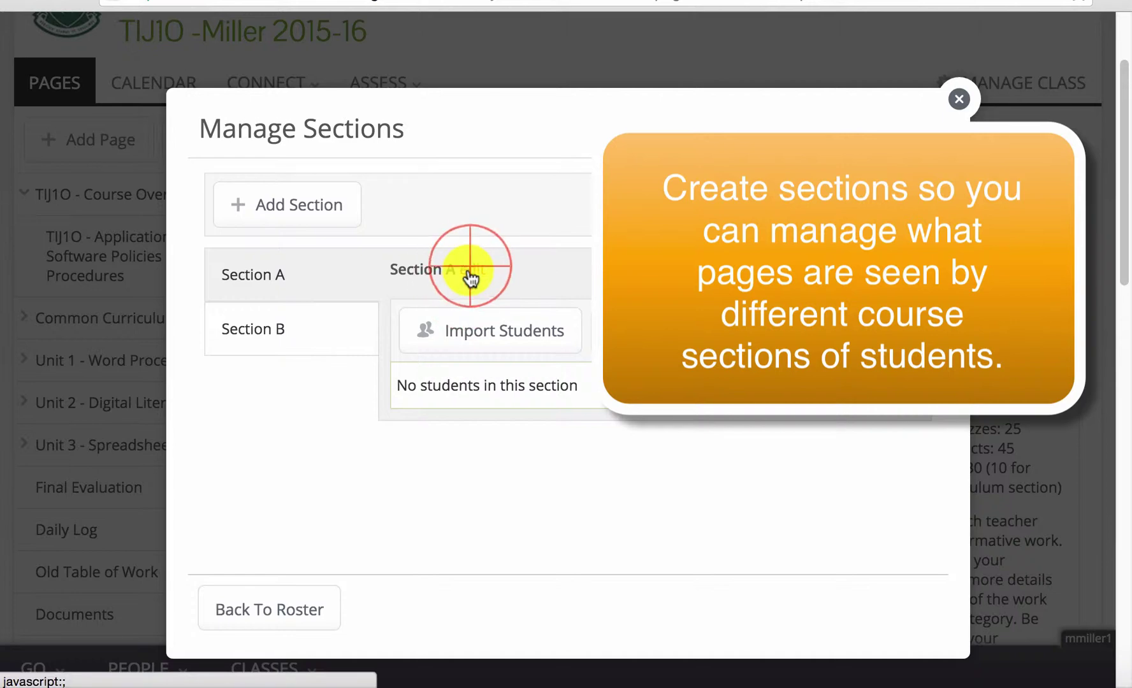
pyautogui.click(469, 267)
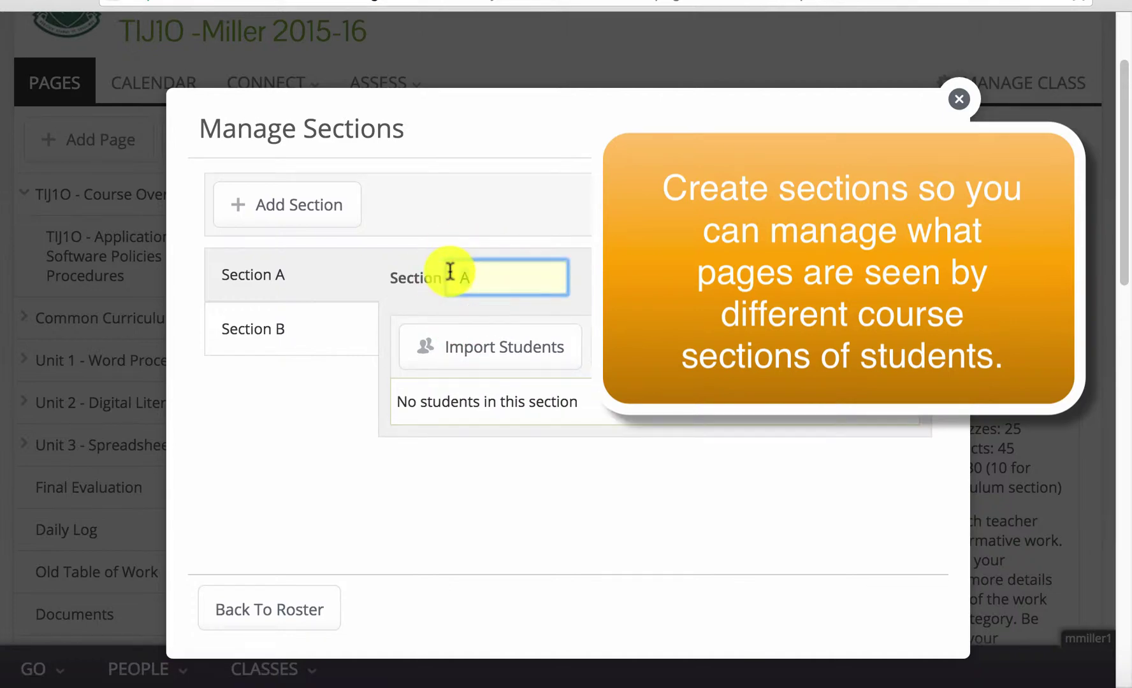
pyautogui.write('1')
pyautogui.press('Return')
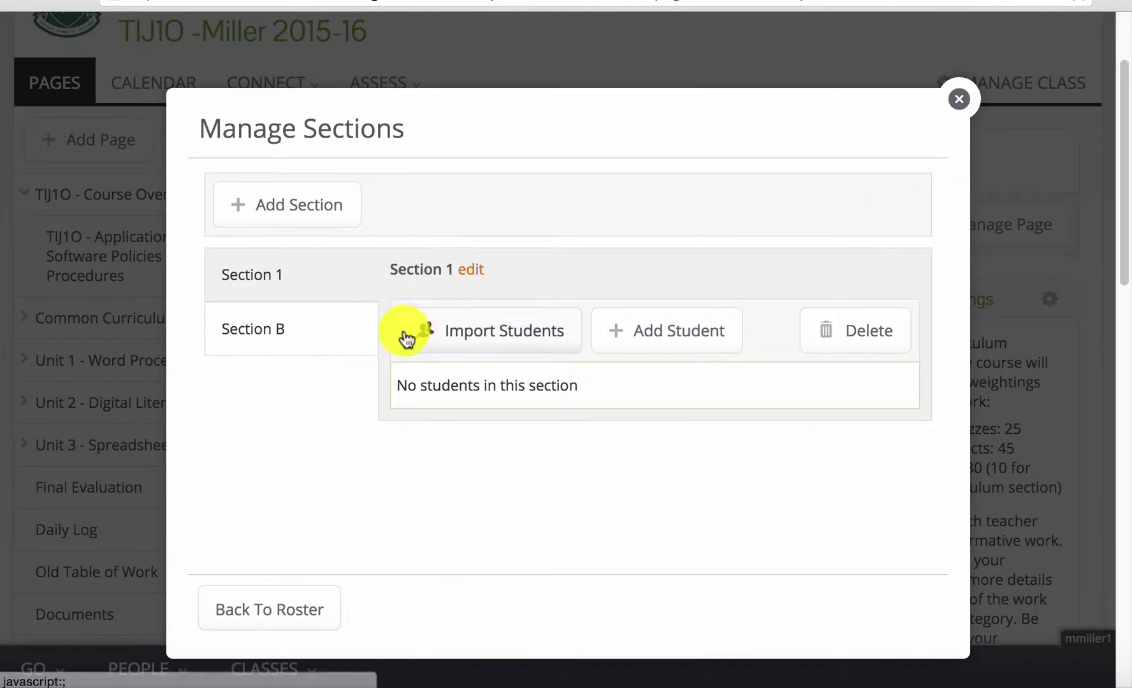
# - Rename Section B of the class as Section 2
pyautogui.click(262, 337)
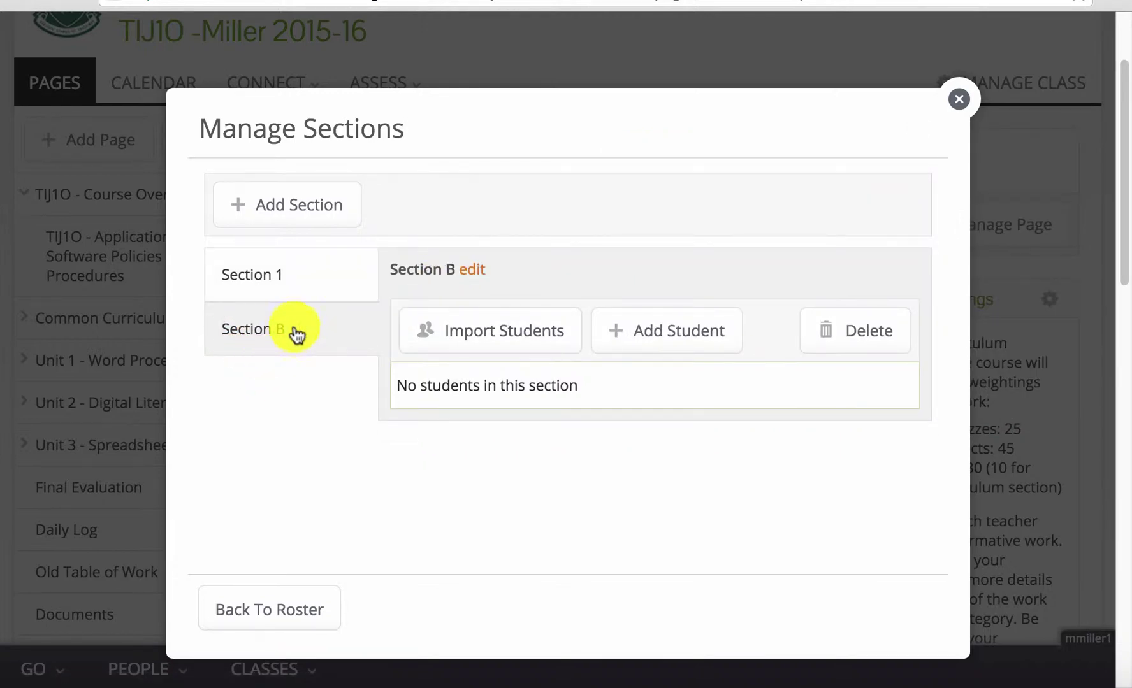
pyautogui.click(475, 271)
pyautogui.doubleClick(475, 274)
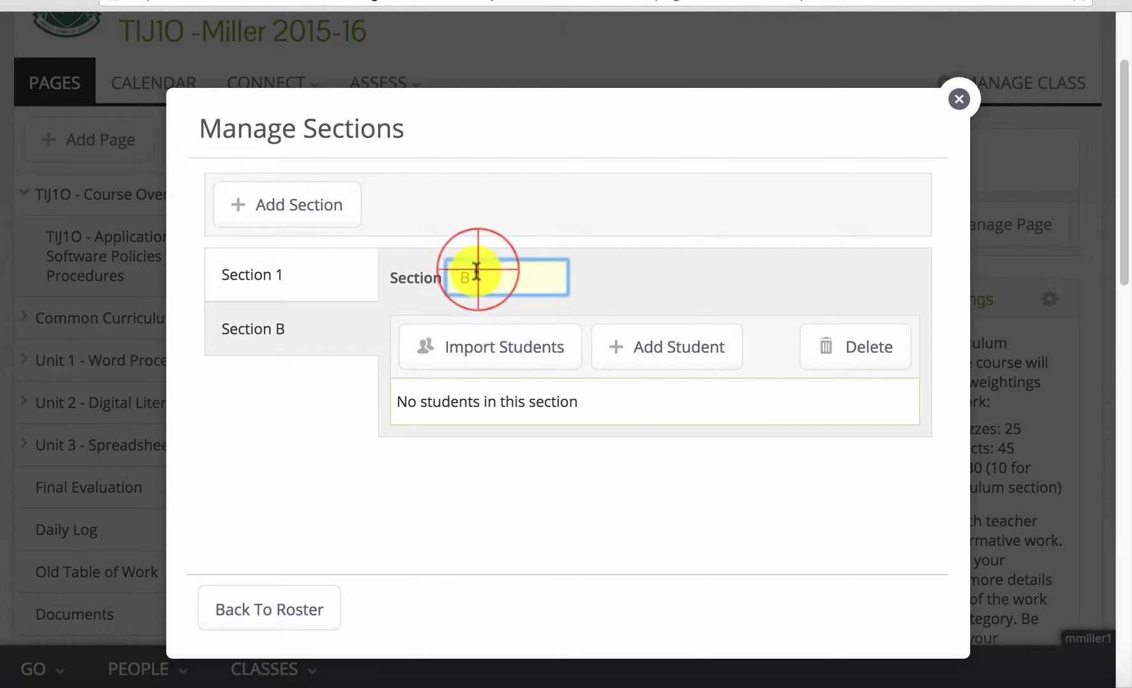
pyautogui.write('2')
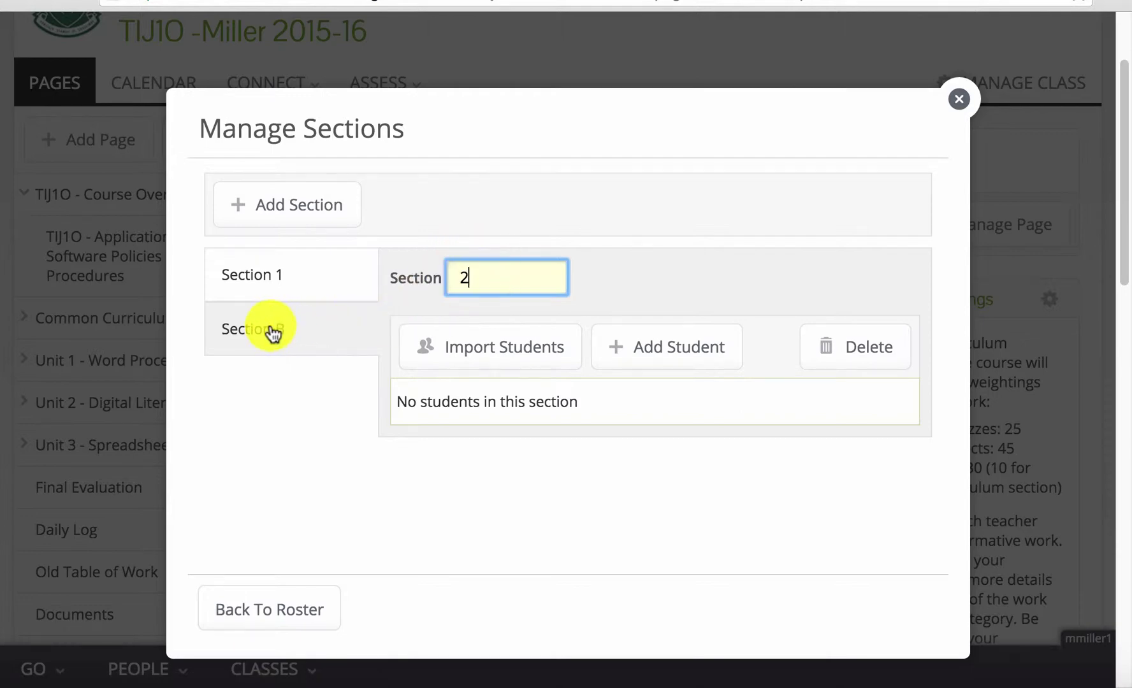
pyautogui.click(600, 303)
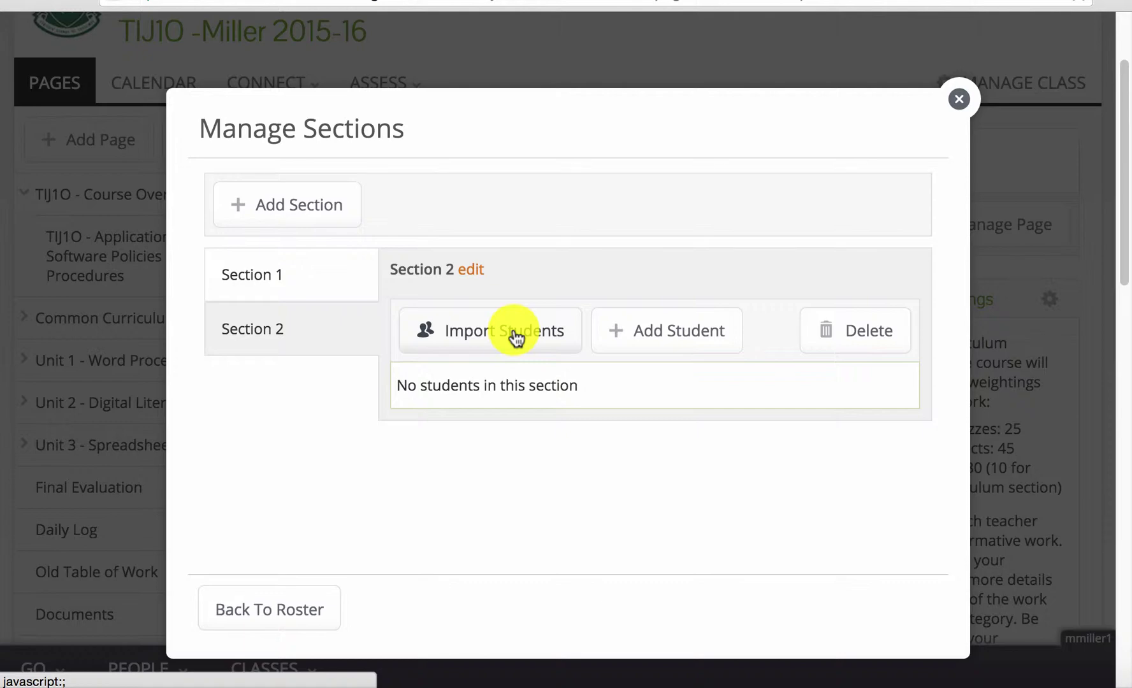
# - Start a student import into Section 2 and search the 2014-2015S classes for a source roster
pyautogui.click(517, 338)
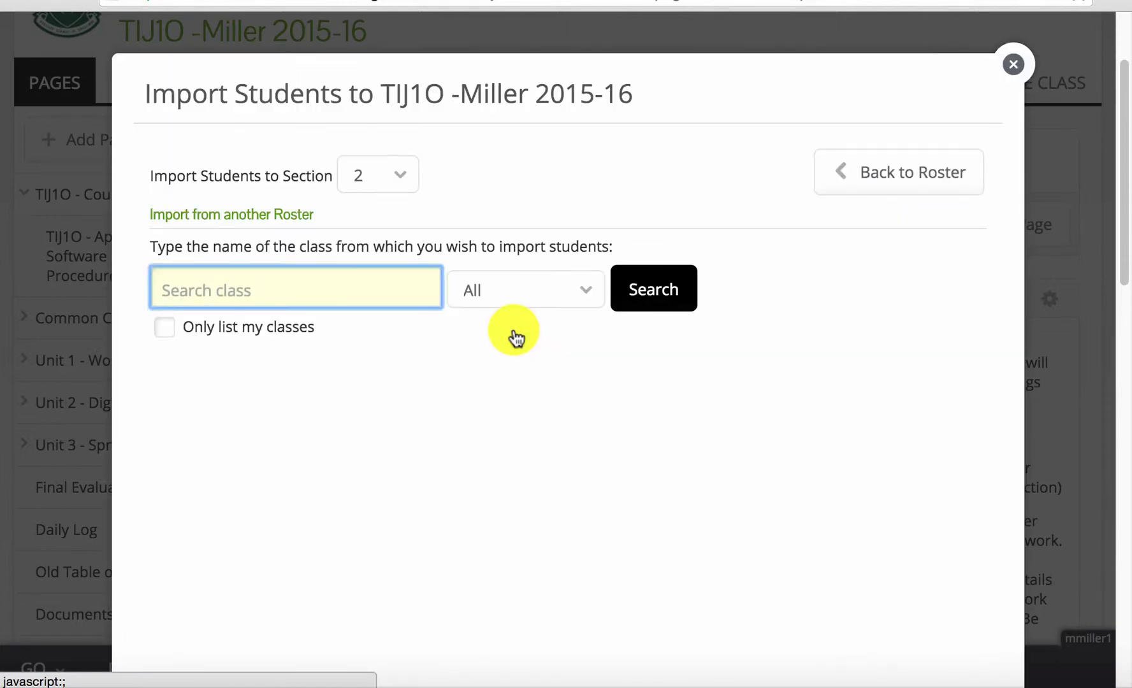
pyautogui.click(581, 290)
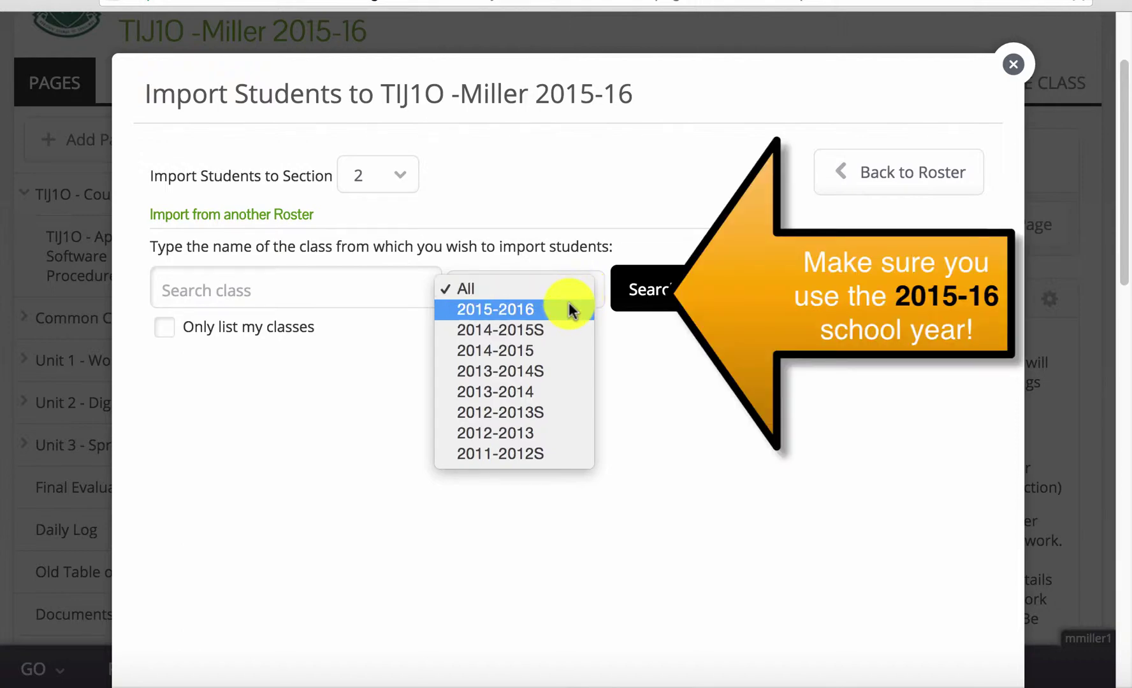
pyautogui.click(563, 323)
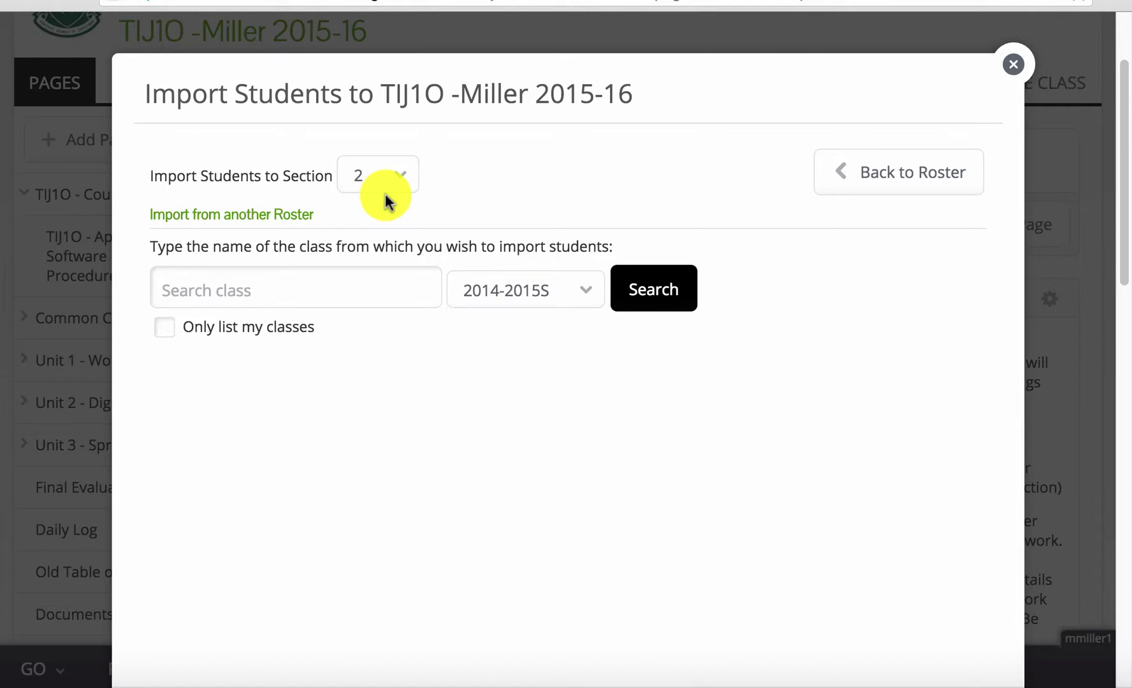
pyautogui.click(637, 297)
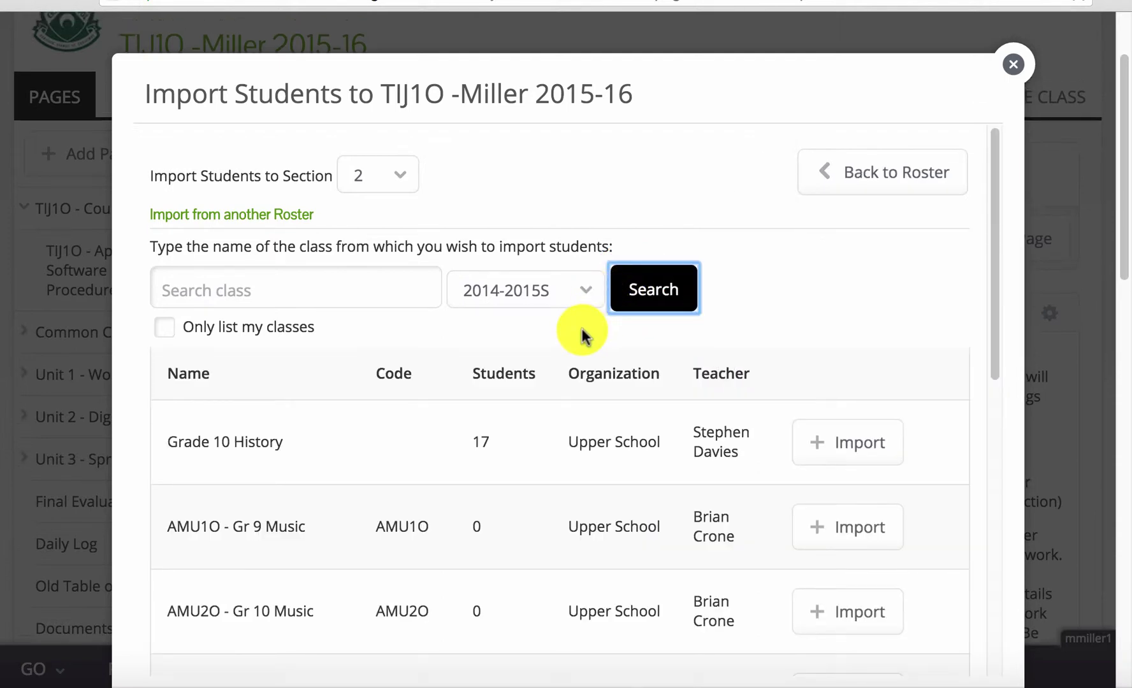
pyautogui.scroll(-3, 582, 328)
pyautogui.scroll(-10, 581, 329)
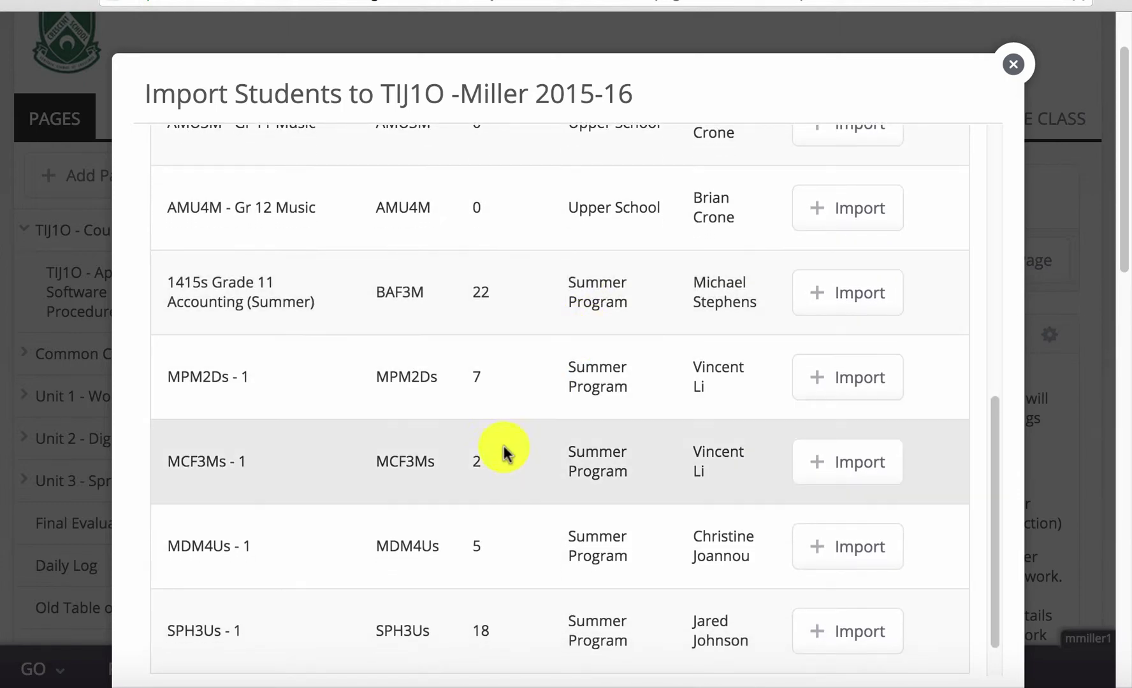
# - Import the MCF3Ms - 1 students into Section 2 with the rosters linked, and close the class roster
pyautogui.click(835, 465)
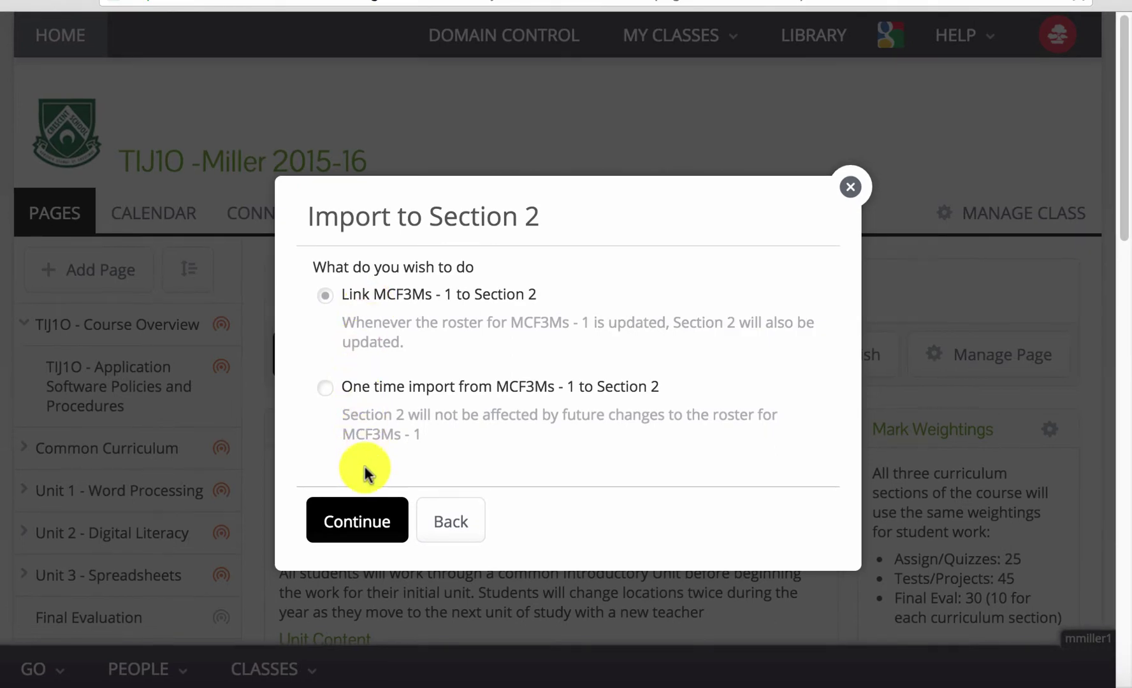
pyautogui.click(367, 523)
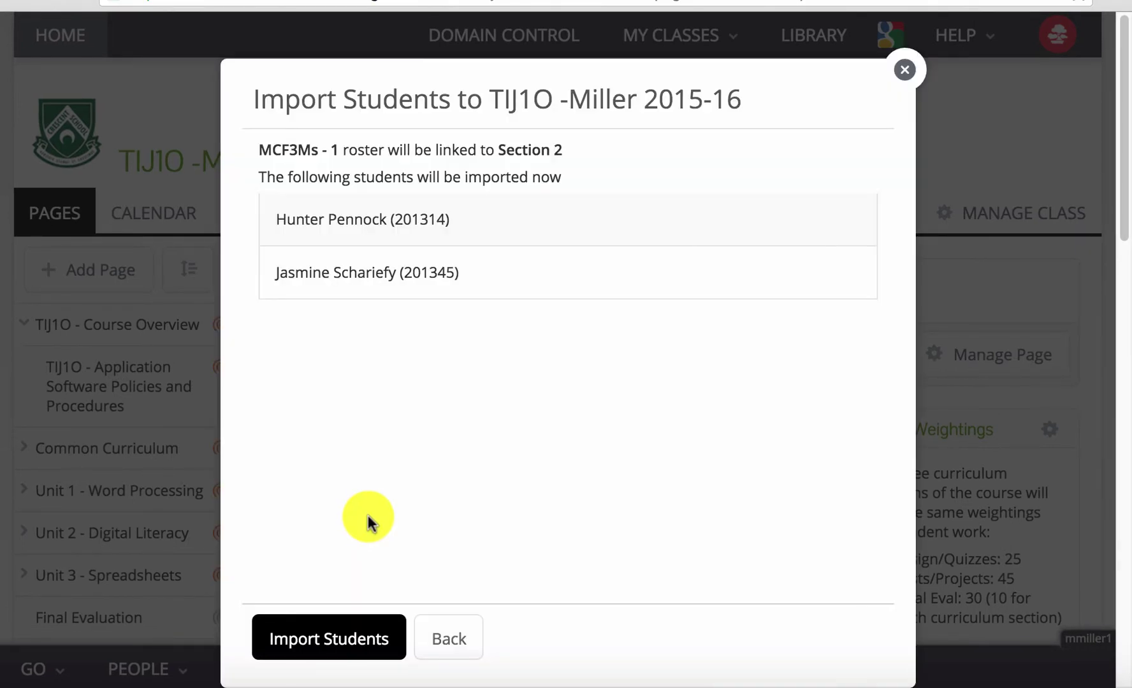
pyautogui.click(349, 634)
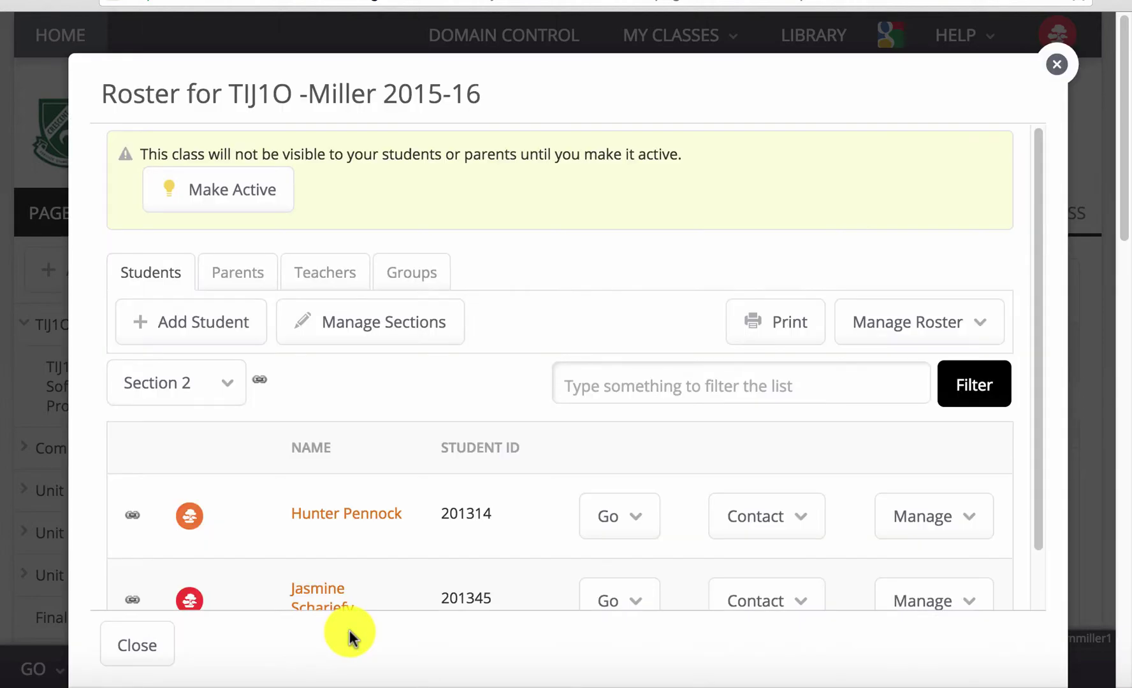
pyautogui.scroll(-2, 370, 520)
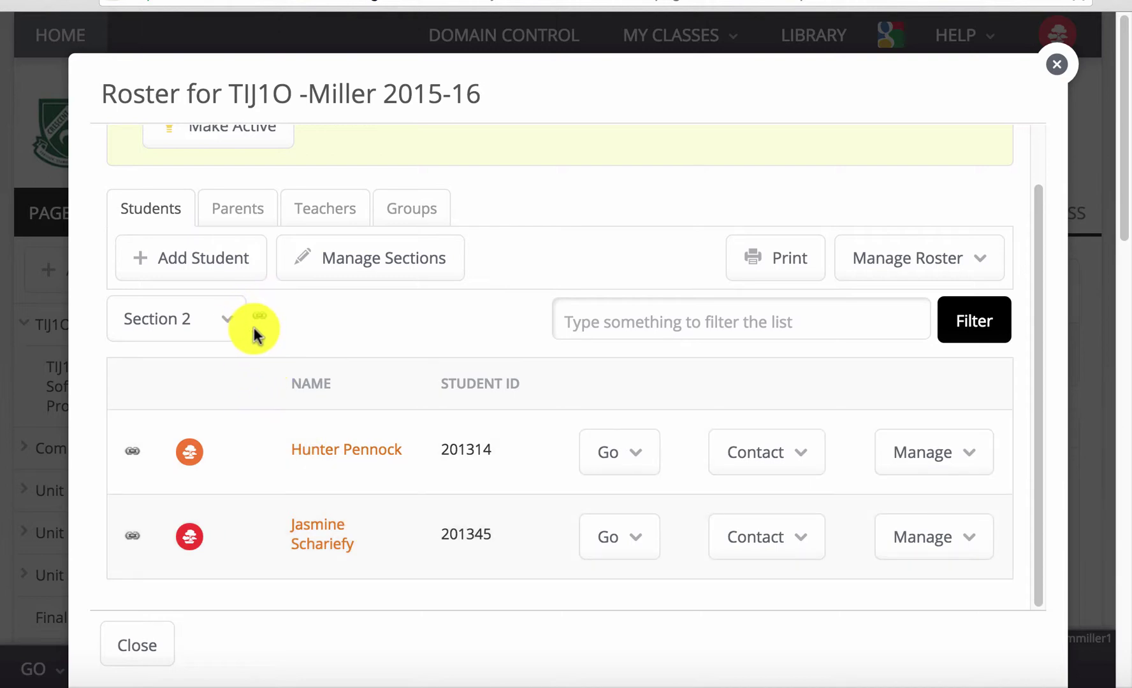
pyautogui.click(153, 638)
pyautogui.click(151, 639)
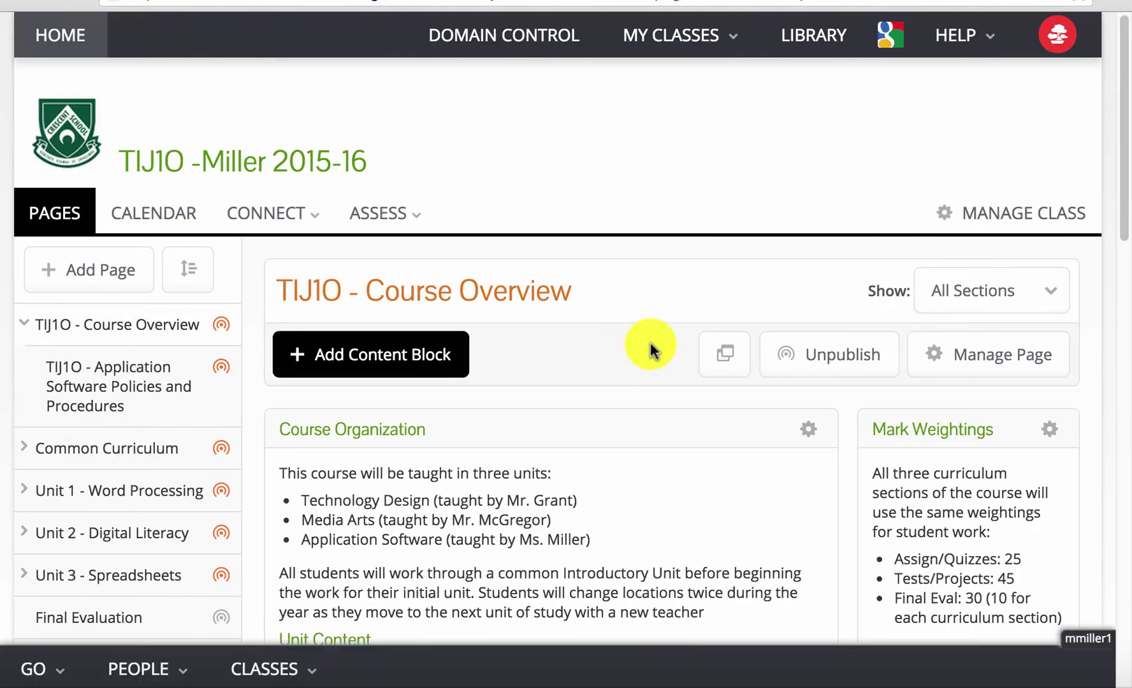
# - Make the class active forever, visible to only people in the Class Roster, and save
pyautogui.click(1007, 217)
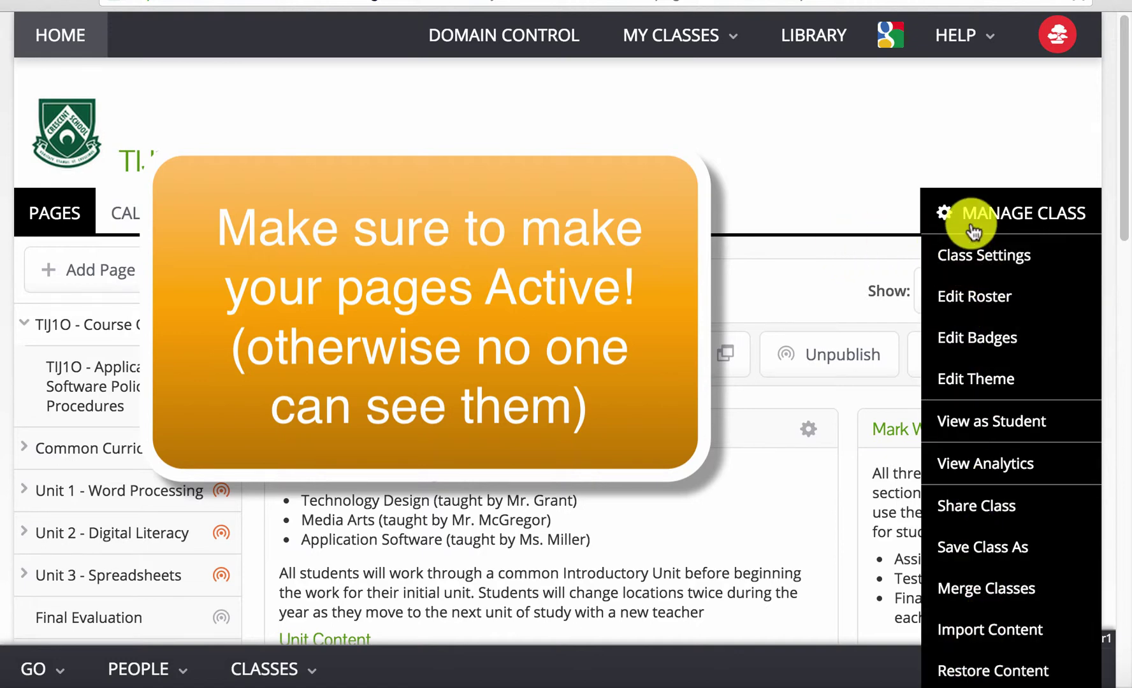
pyautogui.click(830, 188)
pyautogui.scroll(-4, 888, 165)
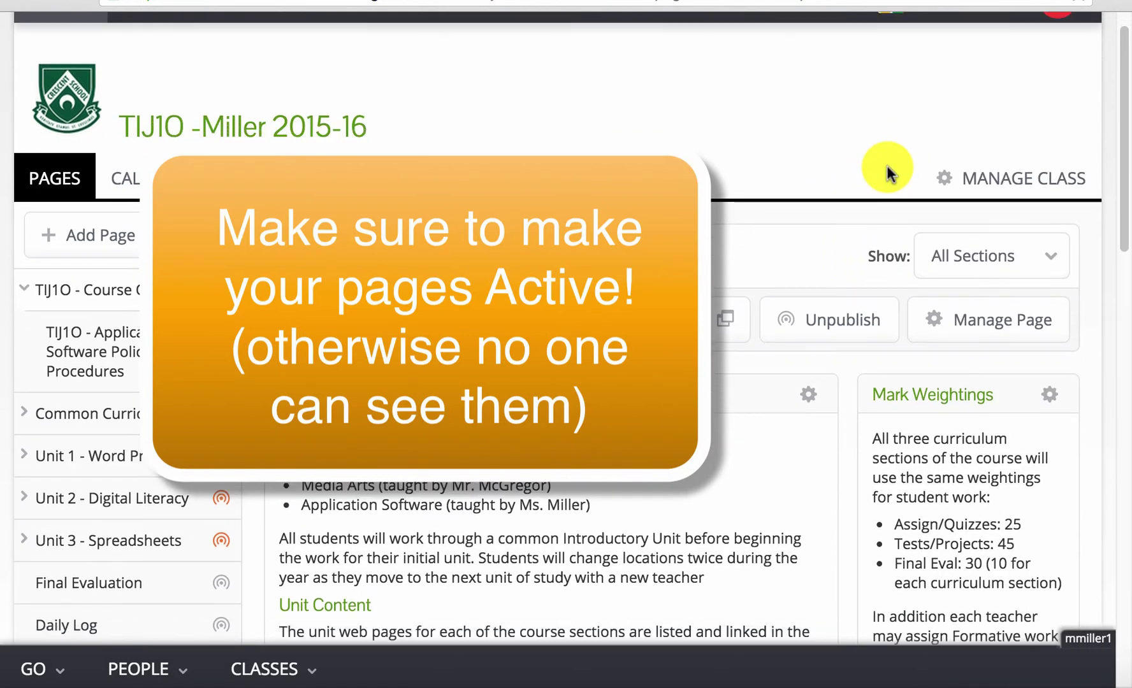
pyautogui.click(956, 91)
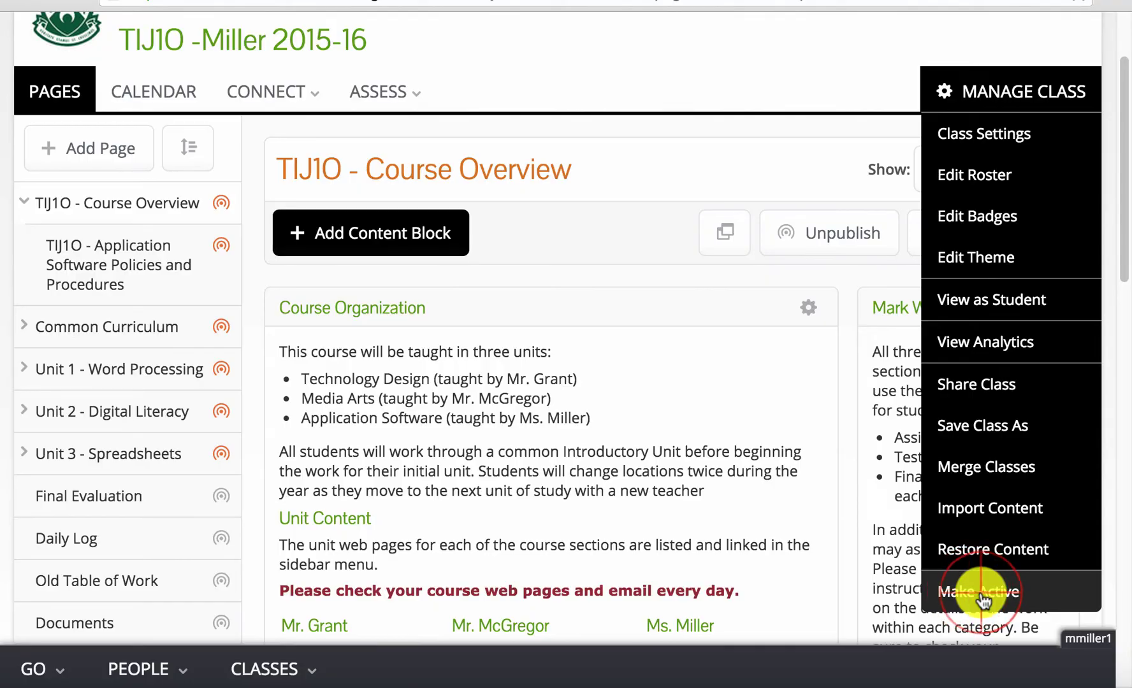
pyautogui.click(982, 596)
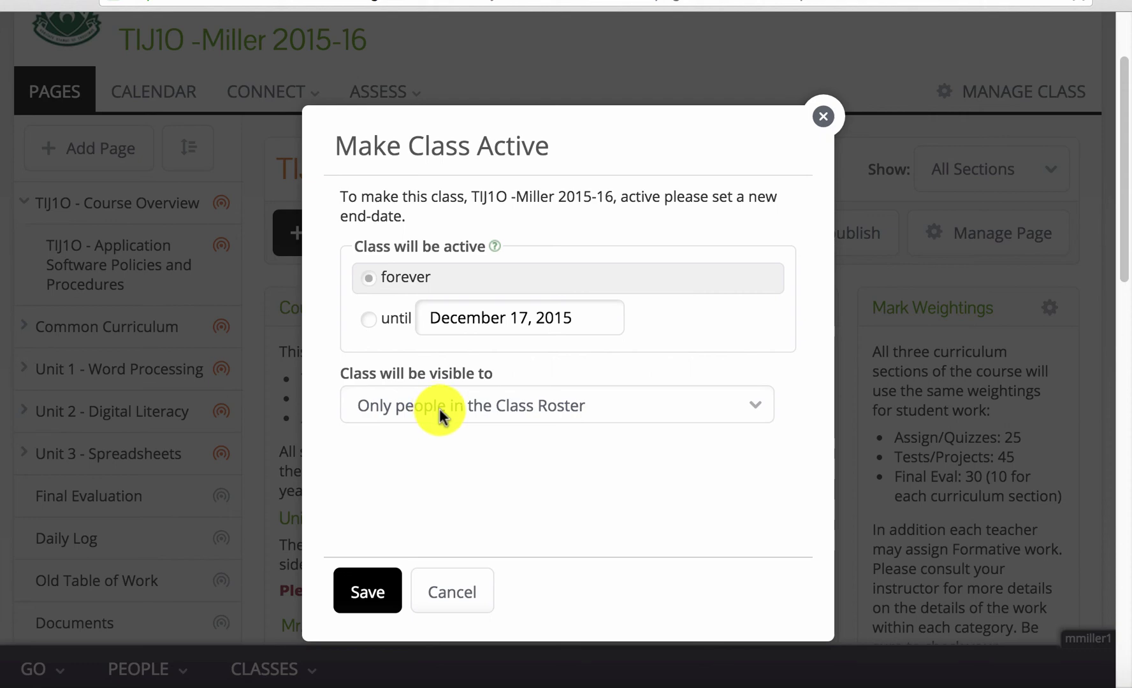
pyautogui.click(373, 593)
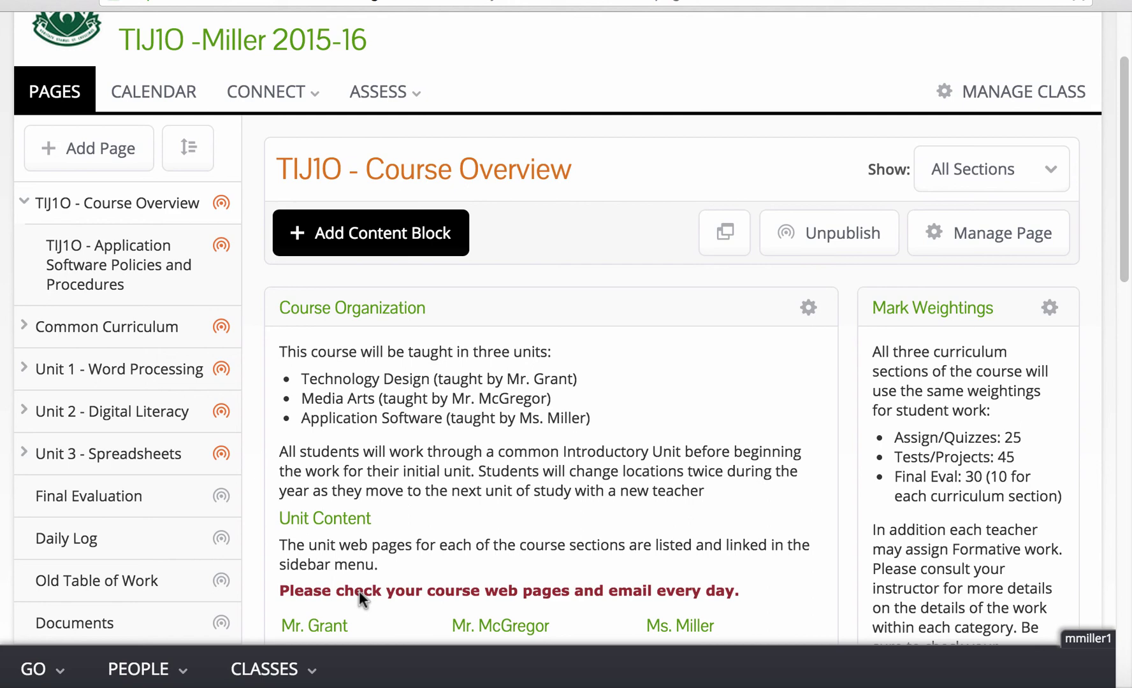